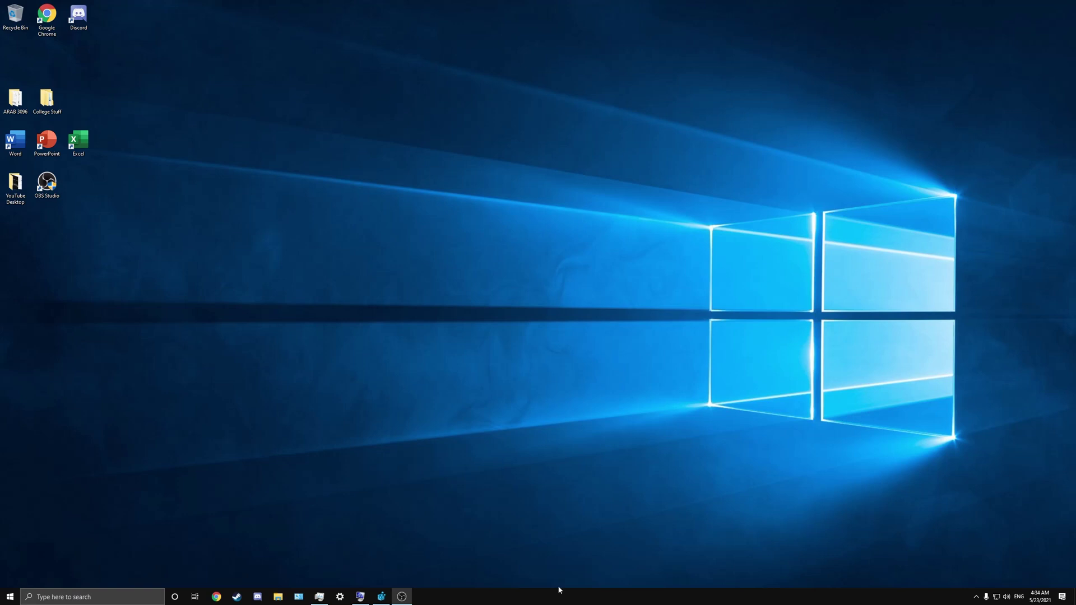
# - Open Task Manager on its Startup tab to see the enabled Program, Steam and Windows Security entries
pyautogui.hotkey('ctrl', 'shift', 'Escape')
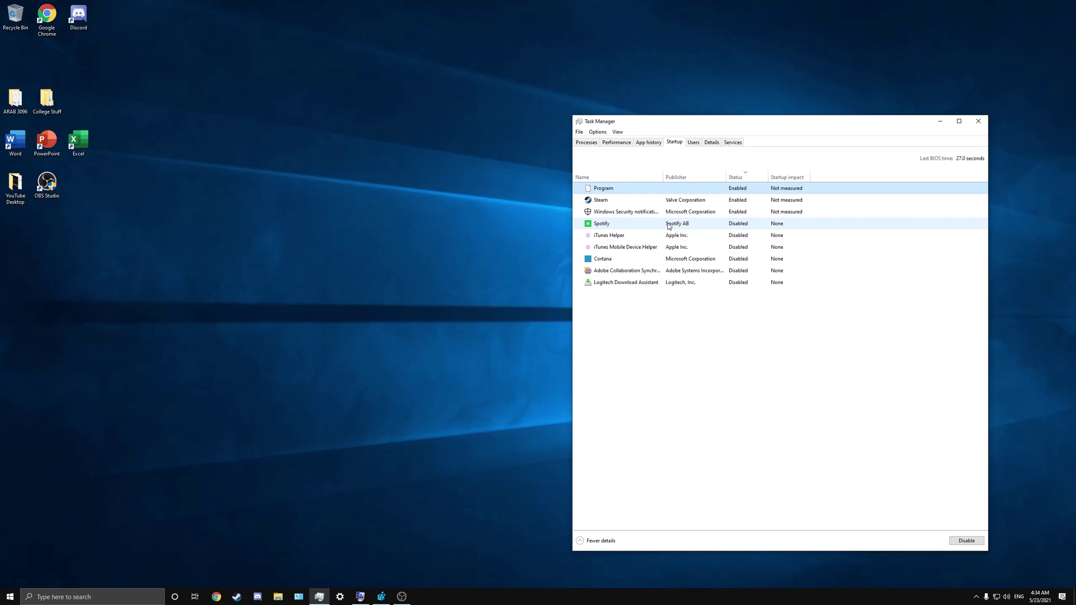
pyautogui.click(104, 596)
pyautogui.write('Task')
pyautogui.click(267, 314)
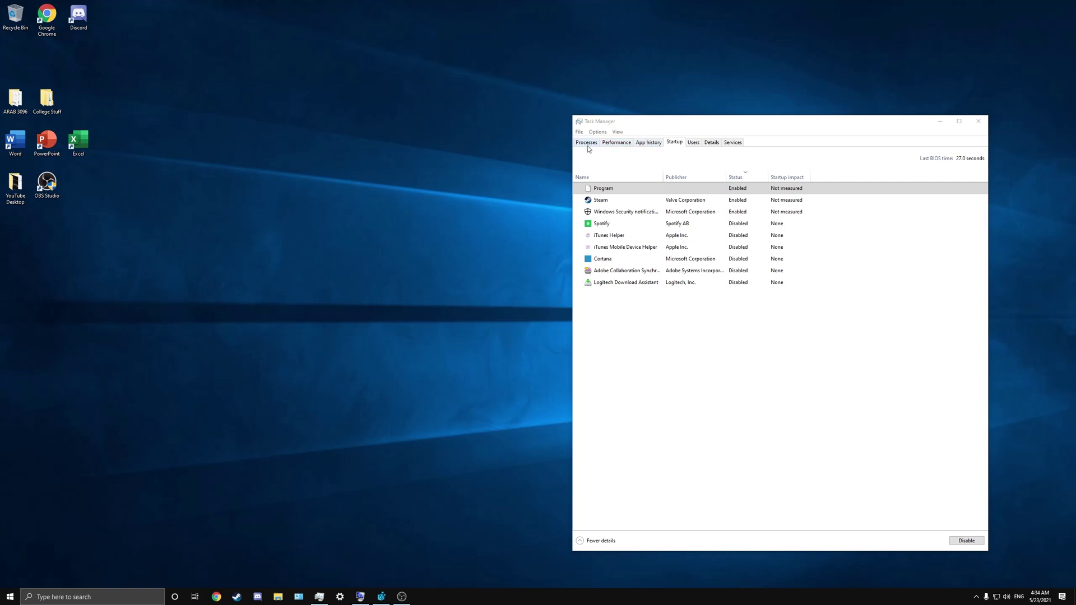
pyautogui.click(588, 125)
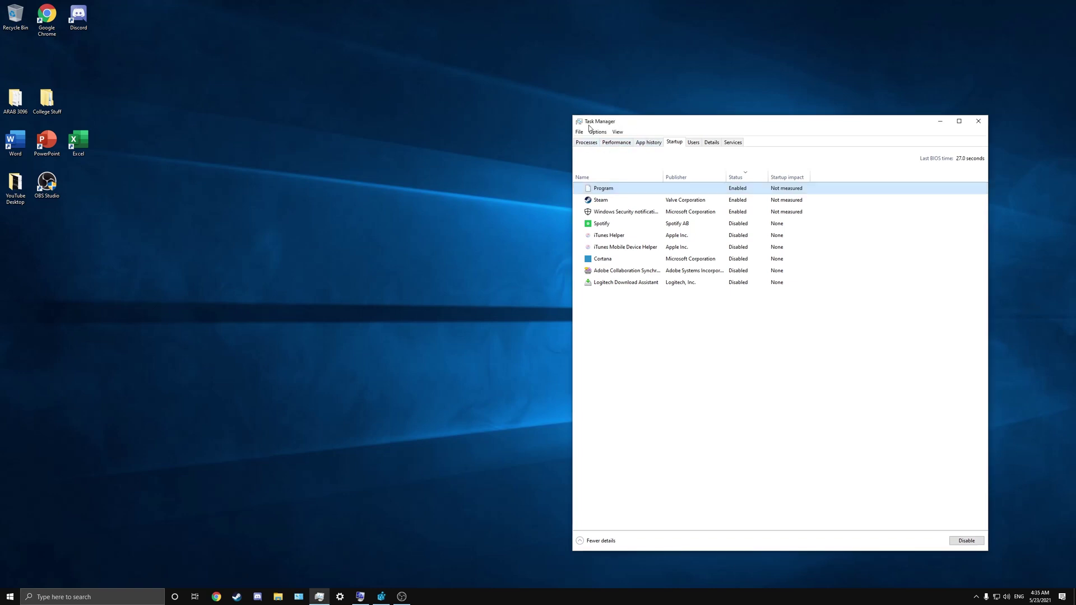
pyautogui.click(674, 142)
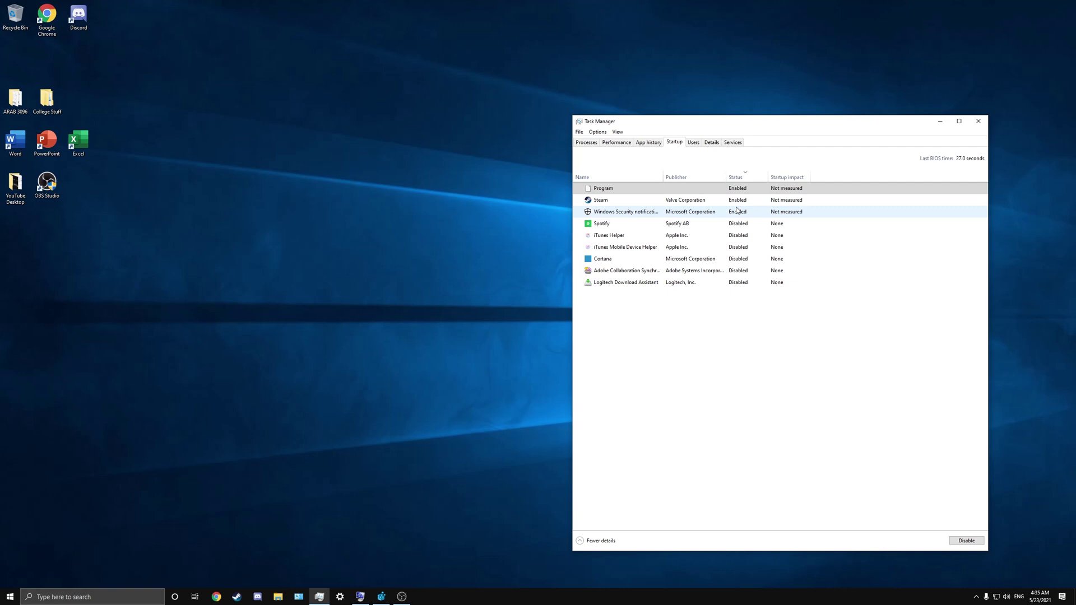
pyautogui.rightClick(661, 190)
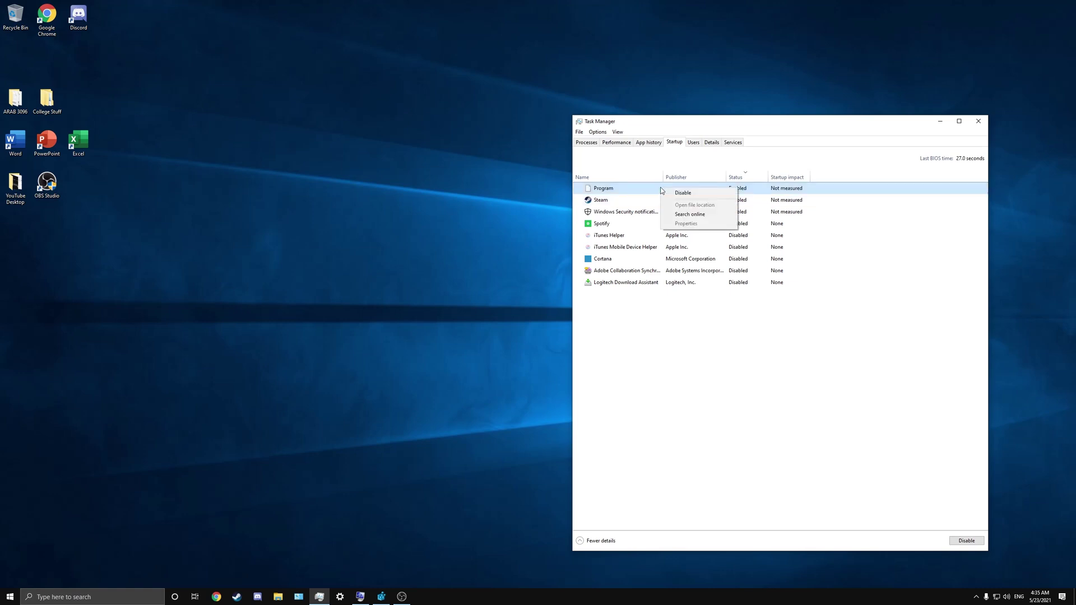
pyautogui.click(661, 164)
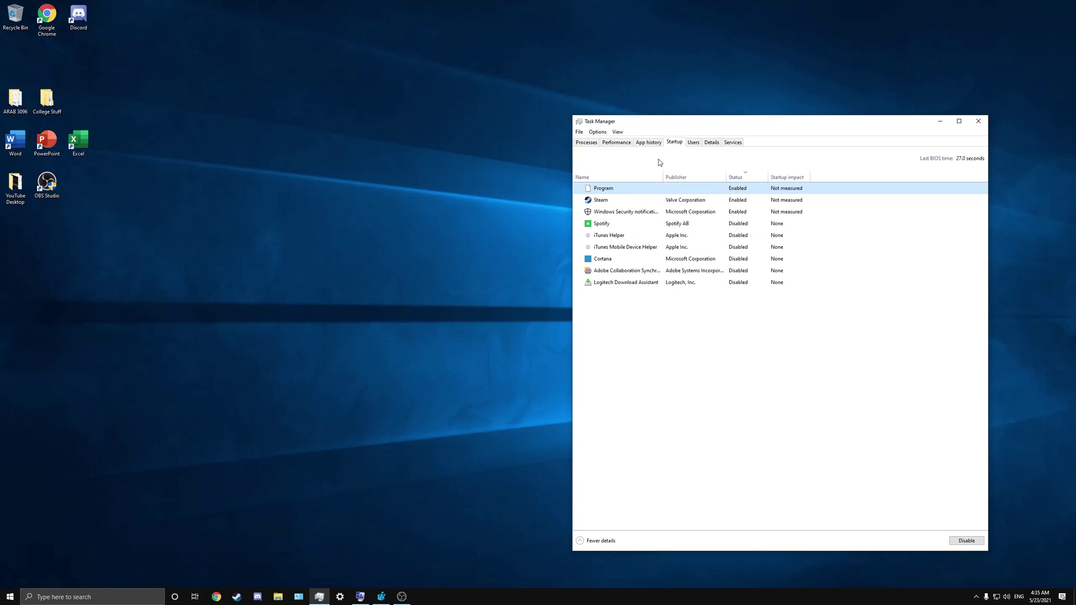
# - Launch System Information from search and show Software Environment > Startup Programs
pyautogui.click(365, 598)
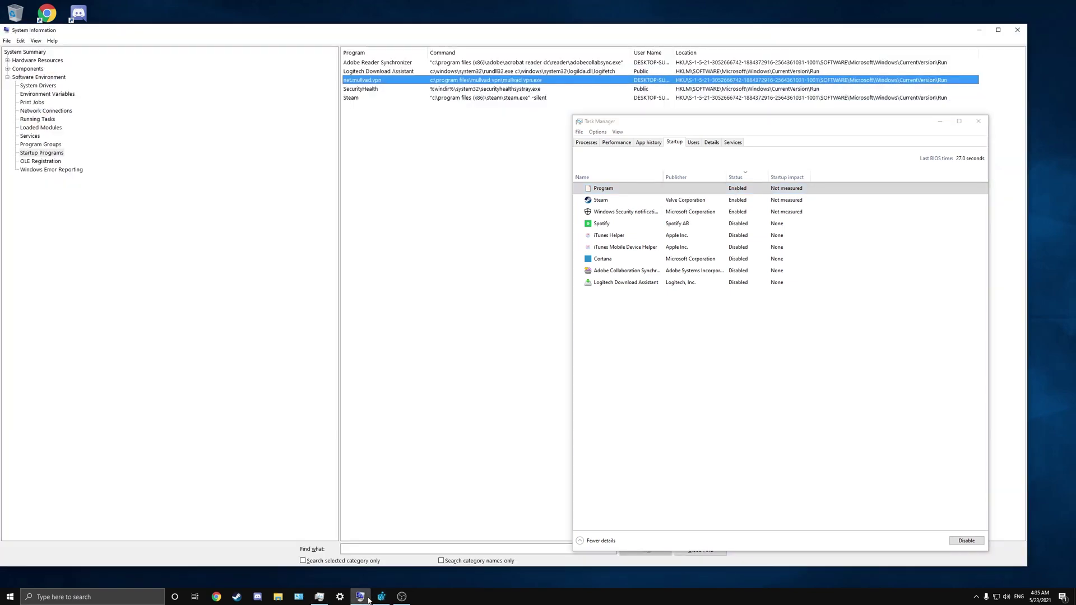
pyautogui.click(366, 599)
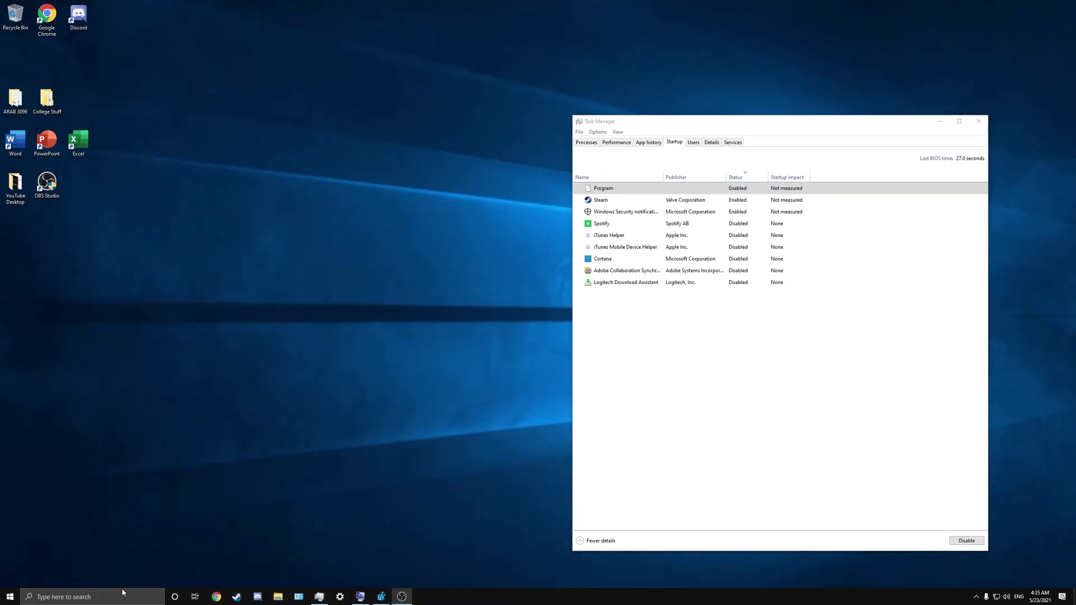
pyautogui.click(120, 596)
pyautogui.write('Syt')
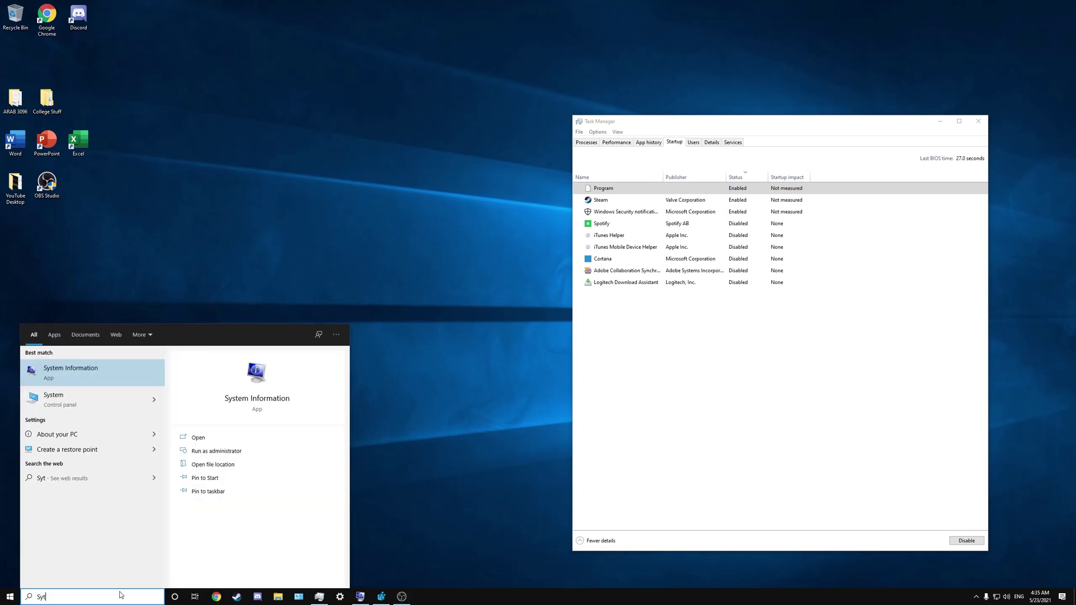
pyautogui.press('BackSpace')
pyautogui.write('st')
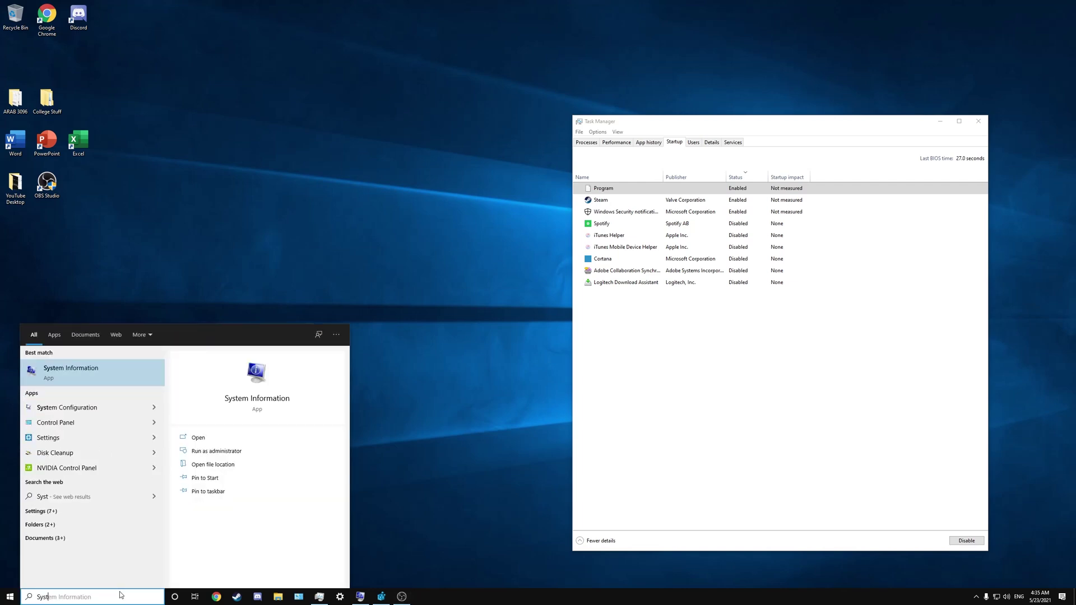
pyautogui.click(85, 370)
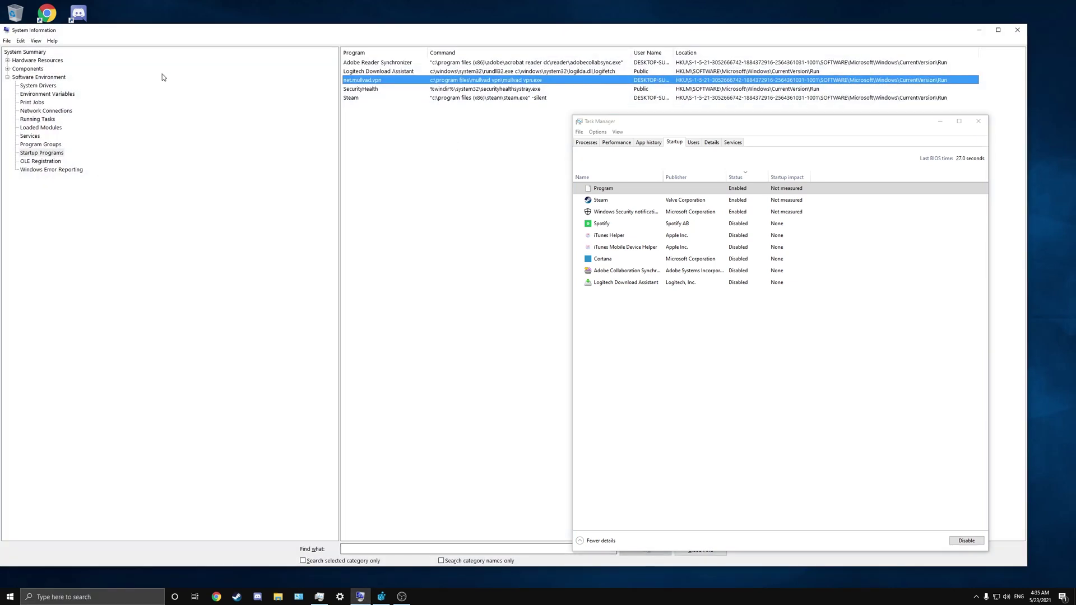
pyautogui.click(18, 53)
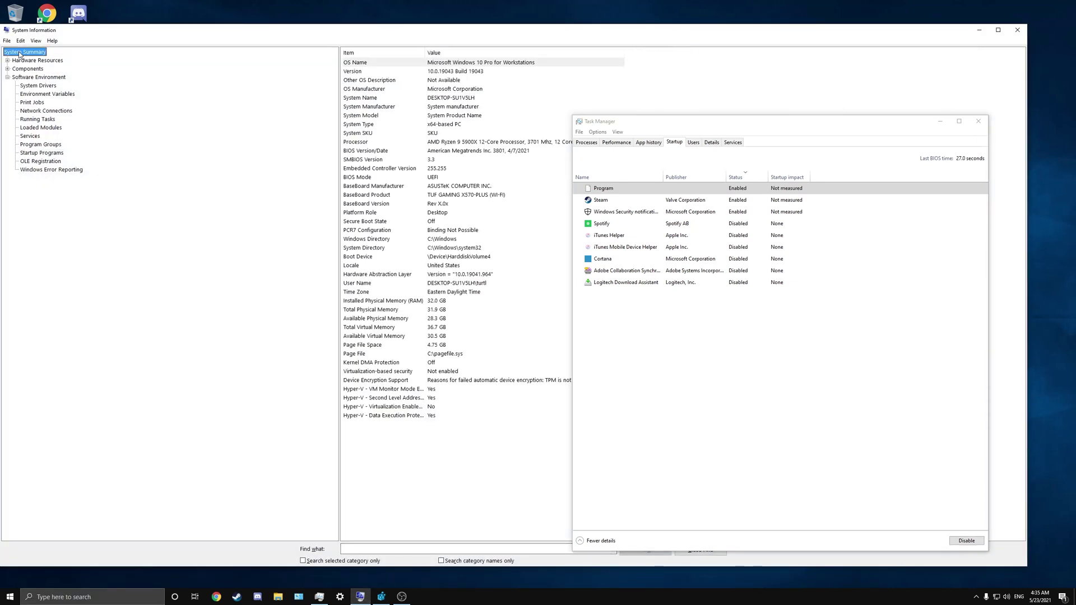
pyautogui.click(33, 77)
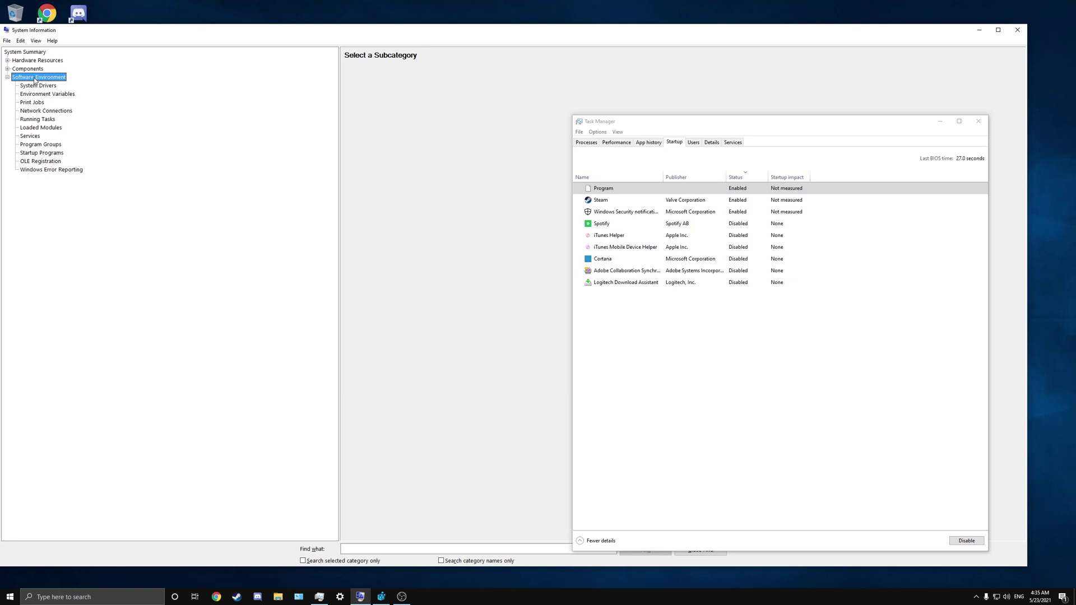
pyautogui.click(39, 154)
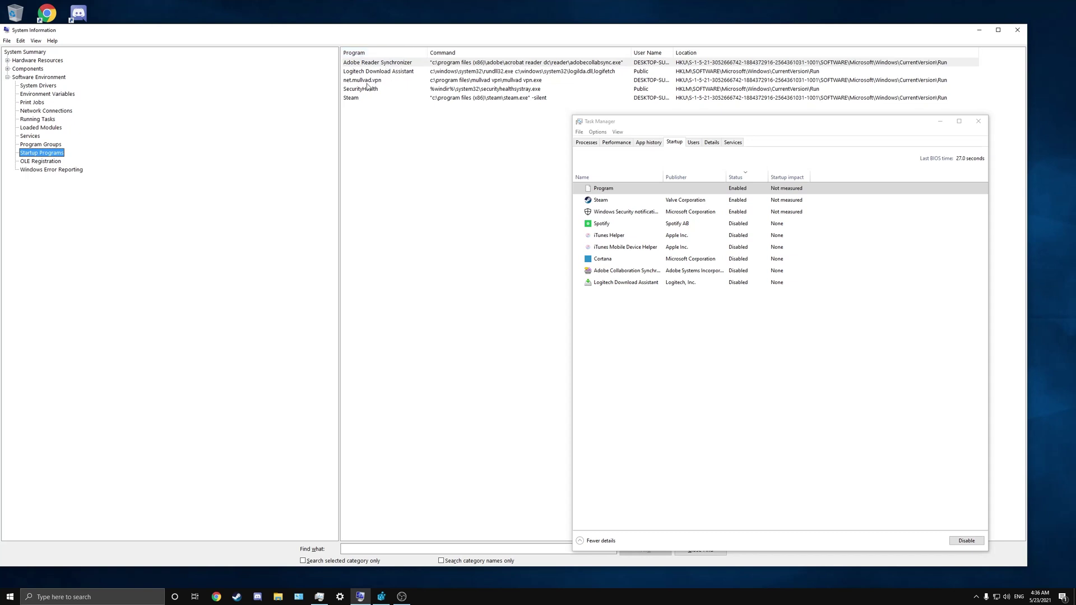
# - Match the Adobe, Logitech, SecurityHealth, Steam and net.mullvad.vpn entries against Task Manager, then launch Registry Editor
pyautogui.click(364, 66)
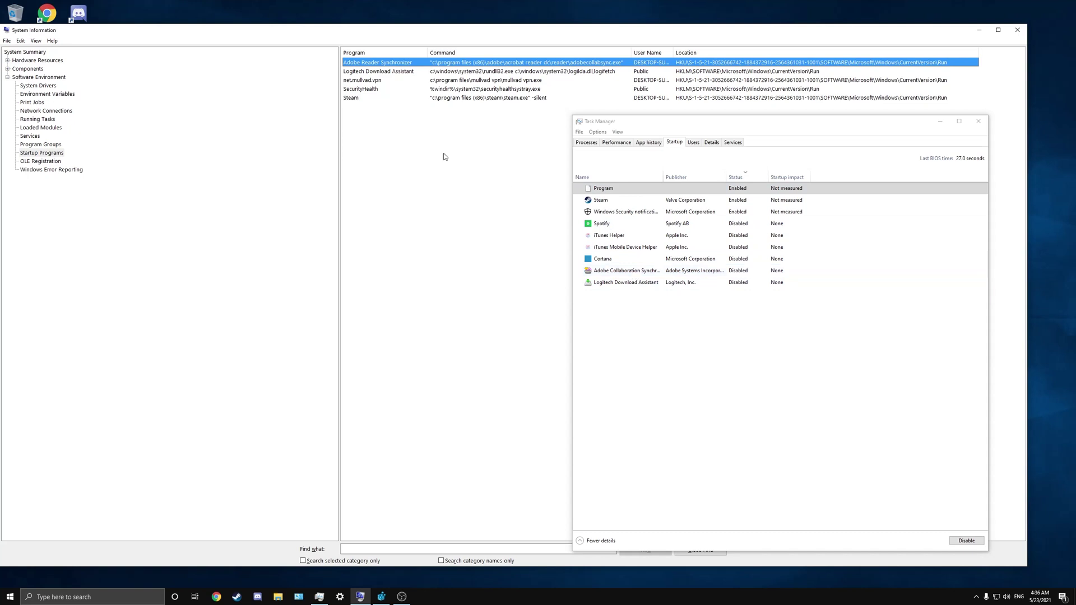
pyautogui.click(363, 73)
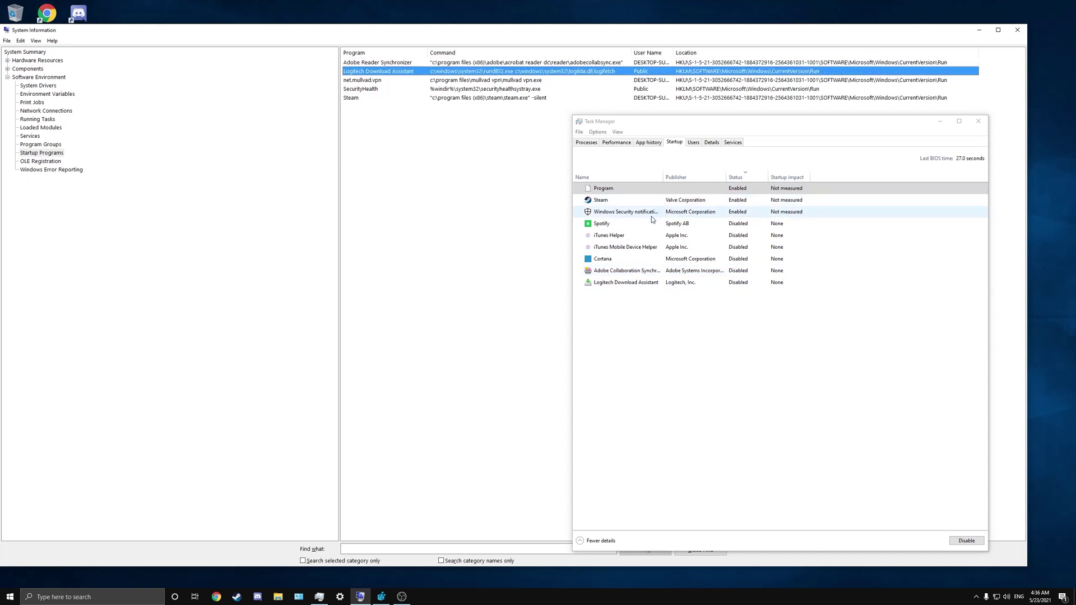
pyautogui.click(643, 283)
pyautogui.click(366, 89)
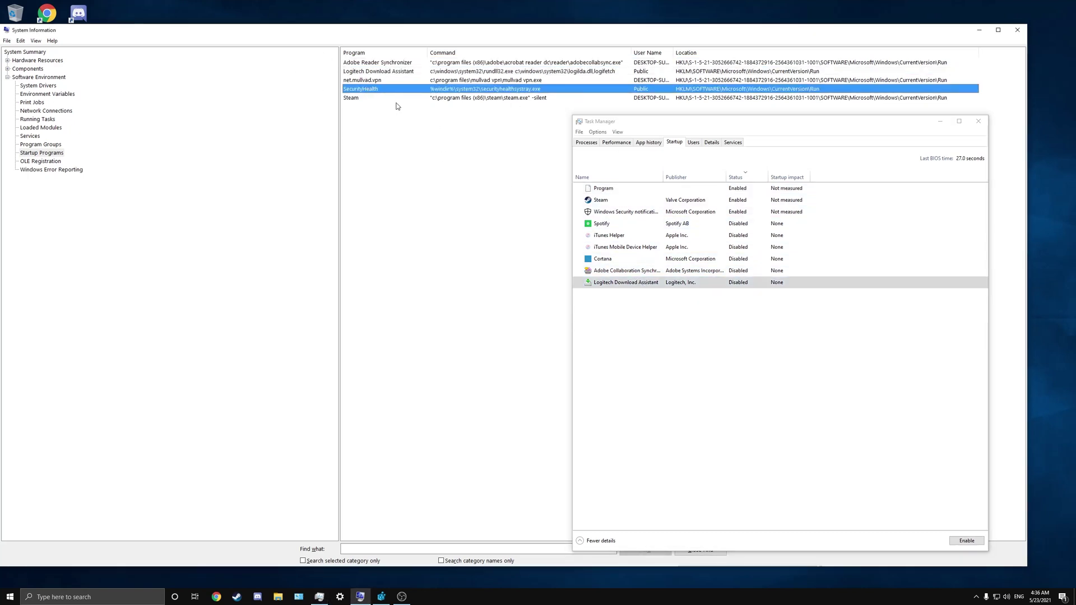
pyautogui.click(623, 211)
pyautogui.click(352, 100)
pyautogui.click(611, 200)
pyautogui.click(378, 85)
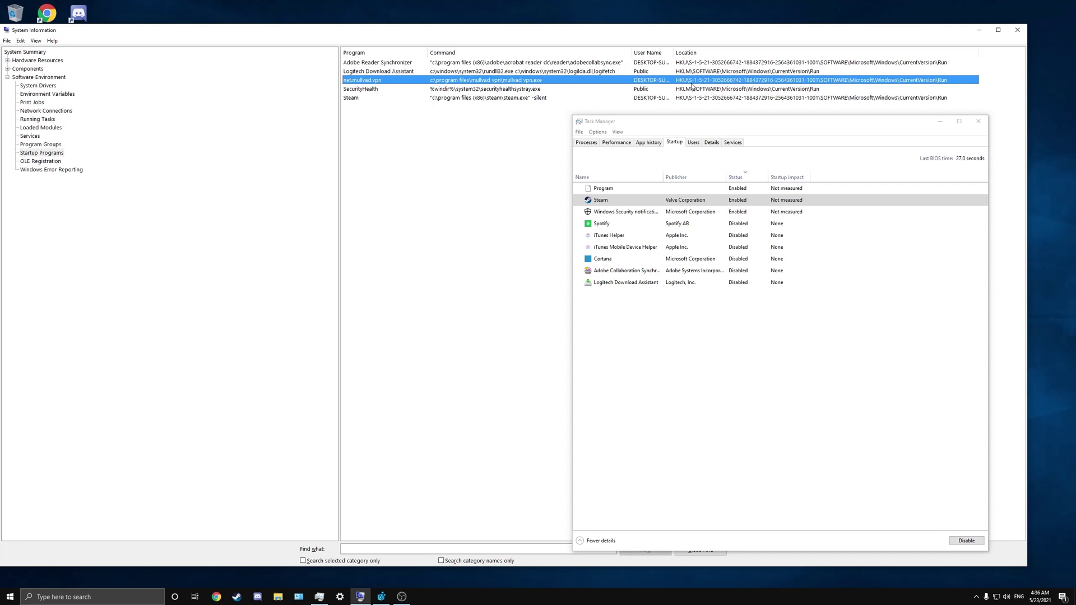
pyautogui.click(110, 600)
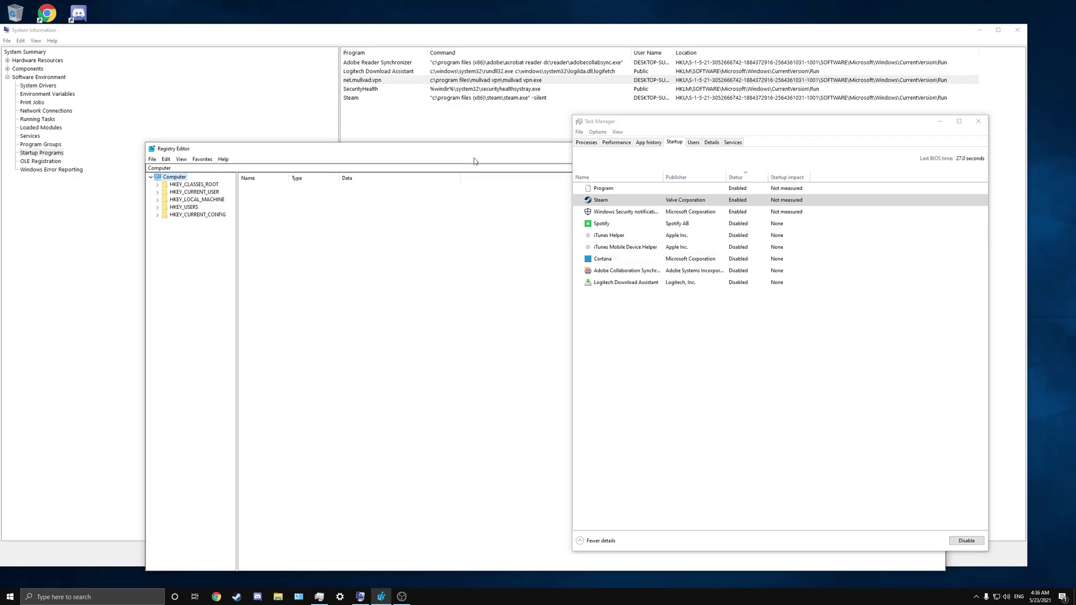
# - Arrange the windows and expand the current user's hive under HKEY_USERS
pyautogui.moveTo(466, 152); pyautogui.dragTo(371, 119)
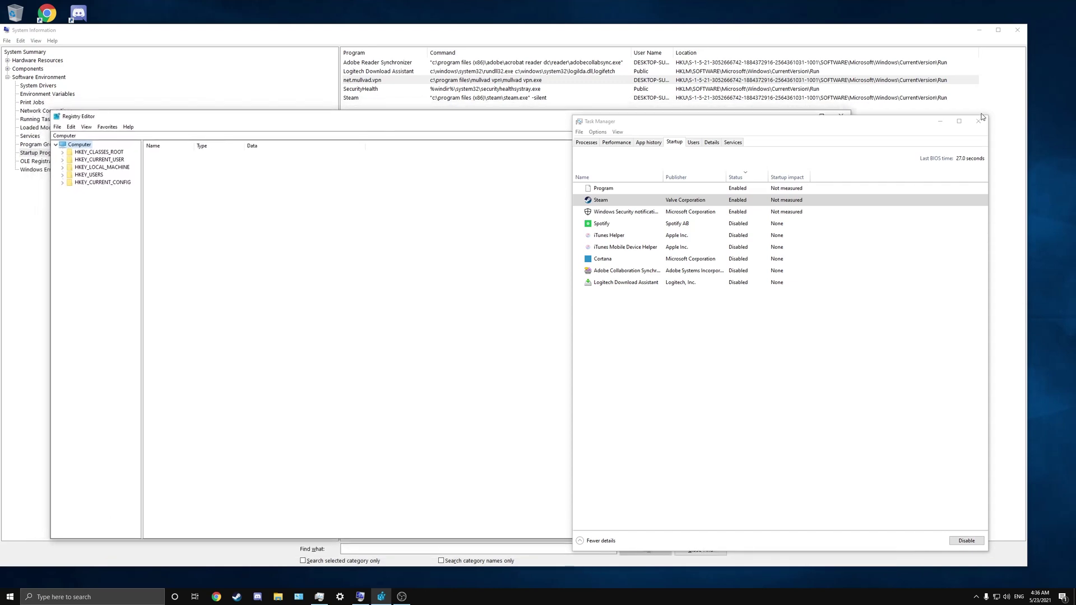
pyautogui.click(940, 121)
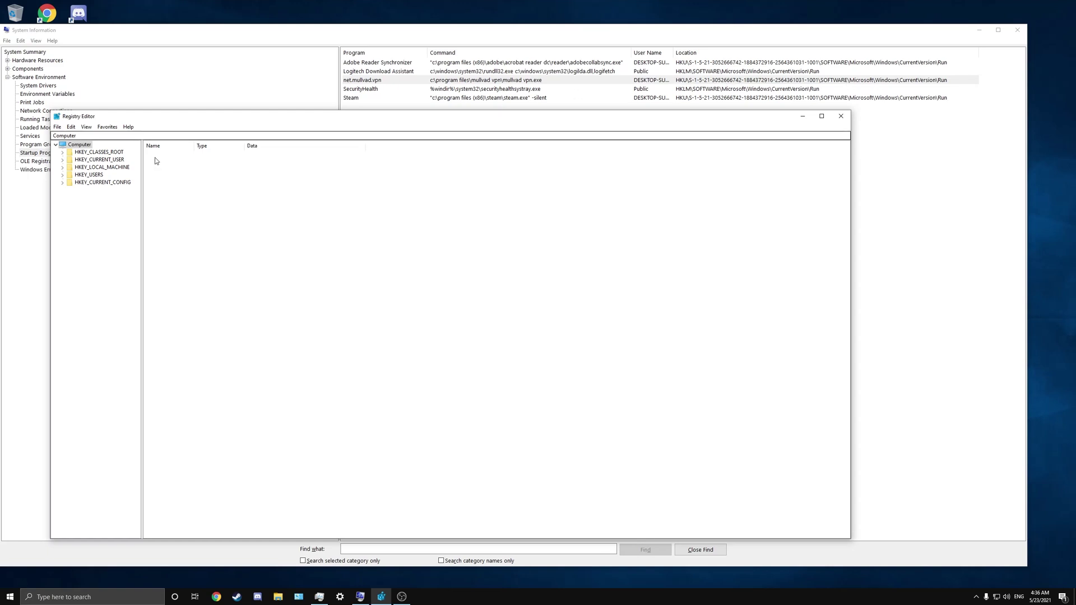
pyautogui.click(92, 175)
pyautogui.click(62, 175)
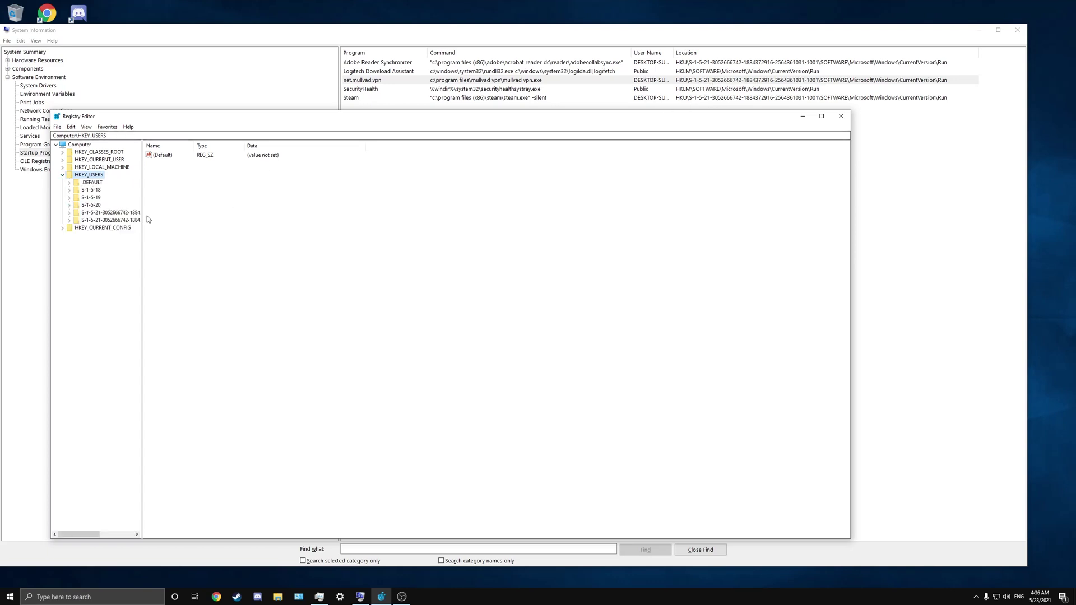
pyautogui.moveTo(143, 213); pyautogui.dragTo(227, 212)
pyautogui.click(127, 215)
pyautogui.click(70, 213)
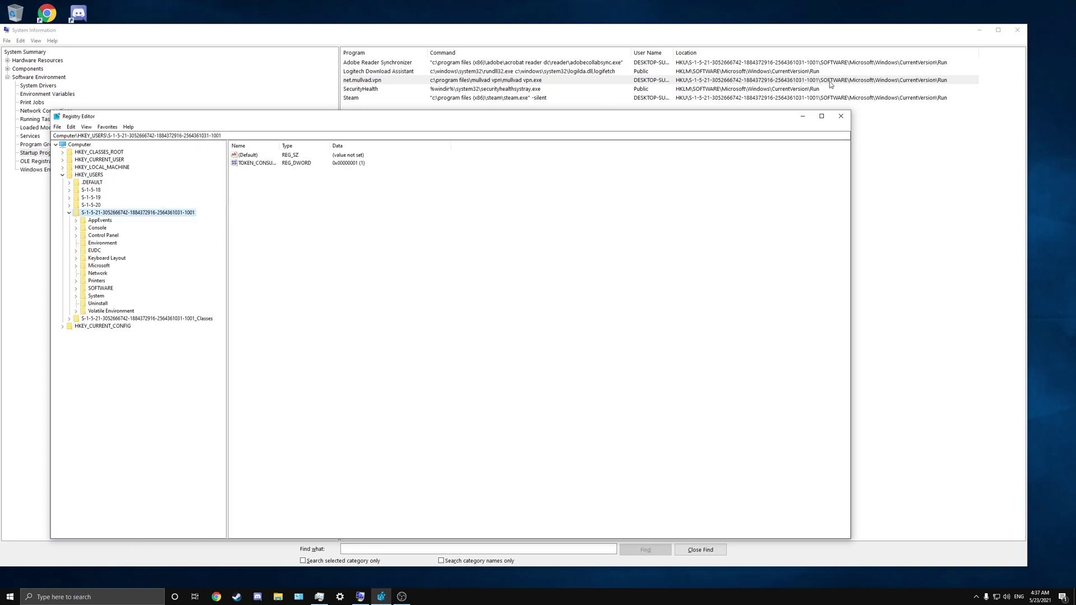
# - Browse to SOFTWARE\Microsoft\Windows\CurrentVersion\Run in the user's hive
pyautogui.click(77, 288)
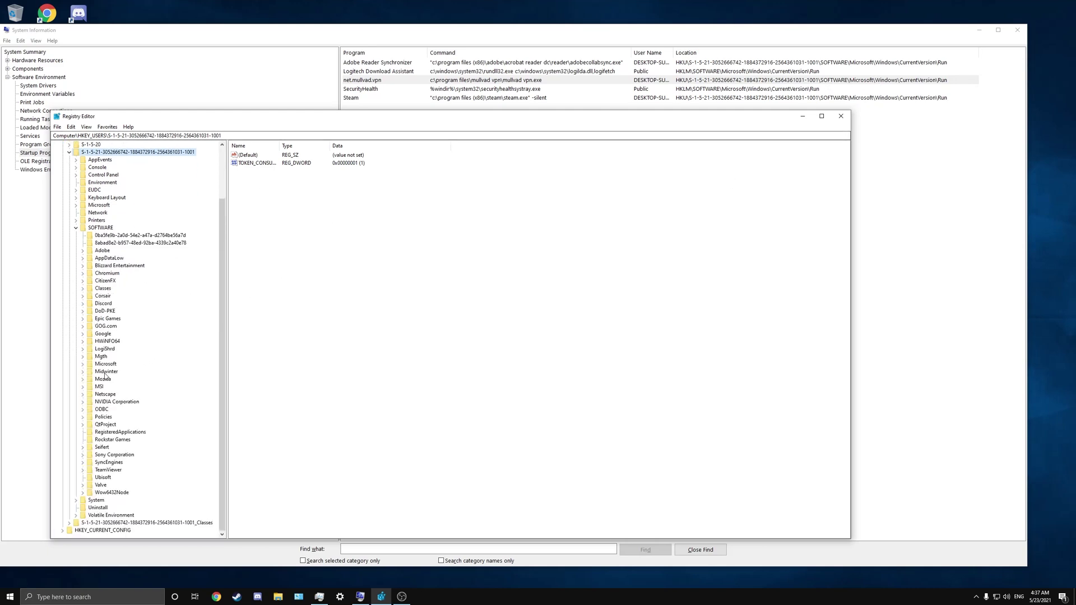
pyautogui.click(105, 364)
pyautogui.click(83, 366)
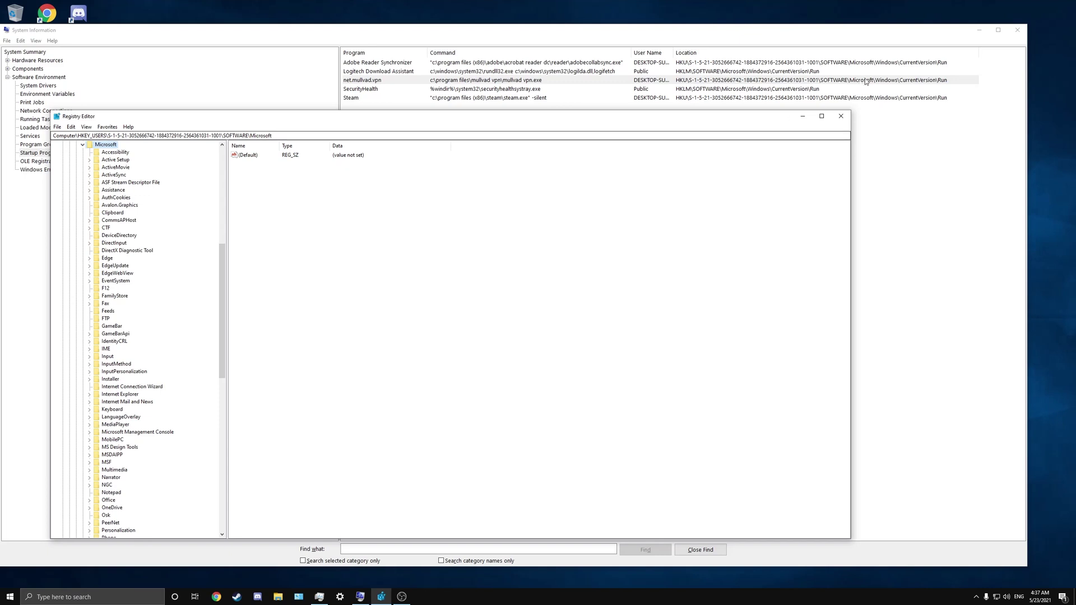
pyautogui.moveTo(218, 303); pyautogui.dragTo(221, 438)
pyautogui.click(90, 349)
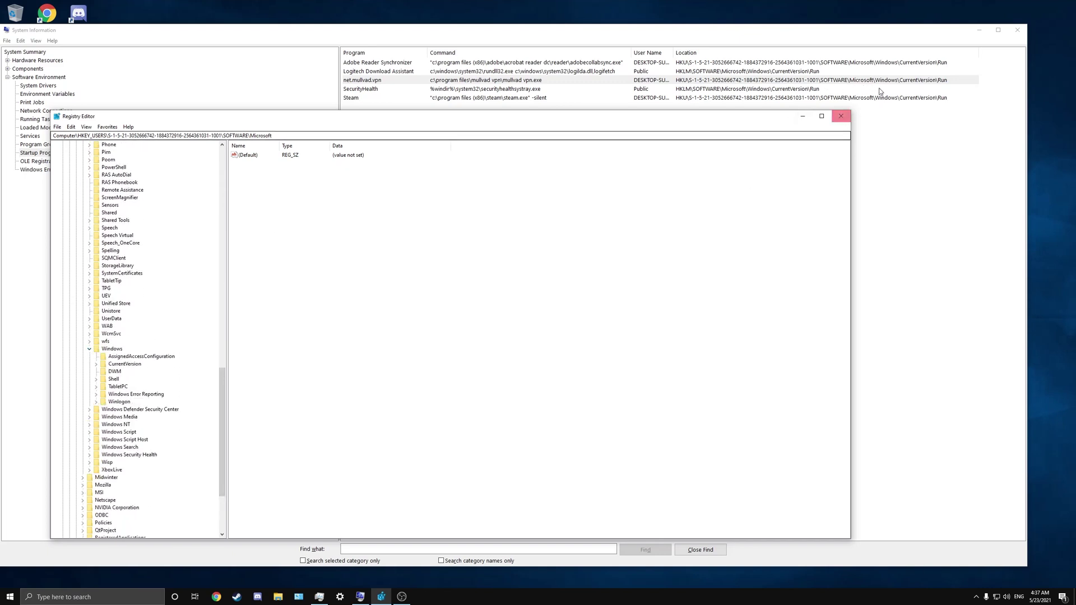
pyautogui.click(96, 363)
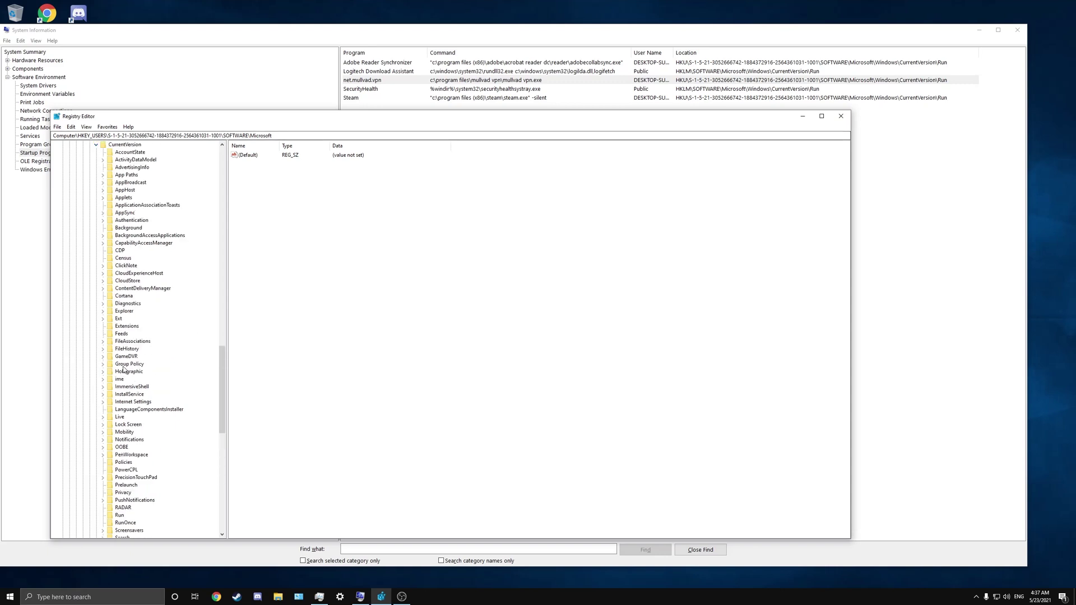
pyautogui.moveTo(222, 378); pyautogui.dragTo(224, 432)
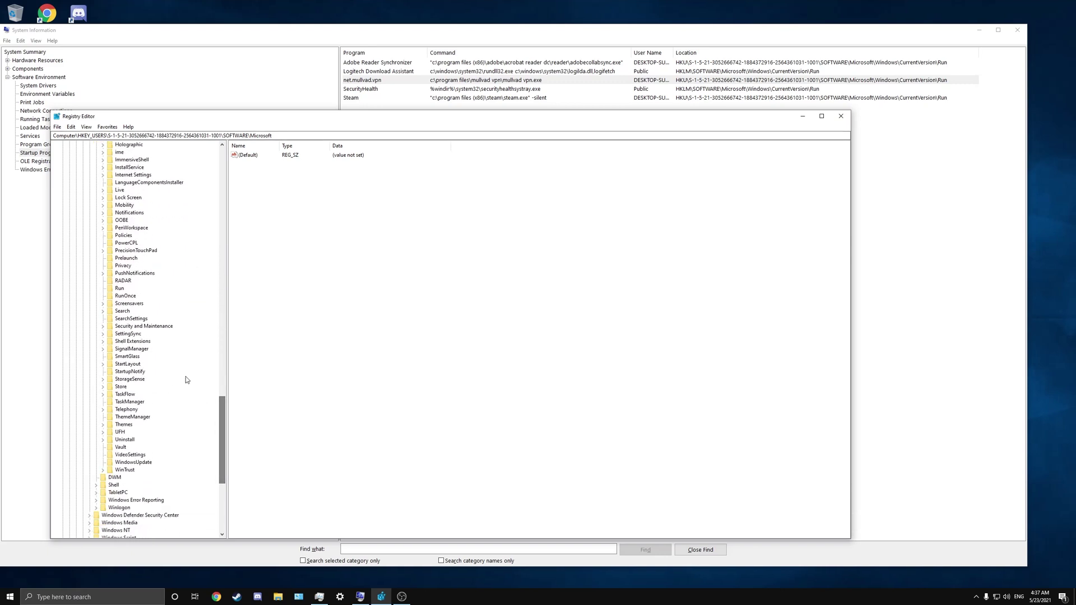
pyautogui.click(119, 290)
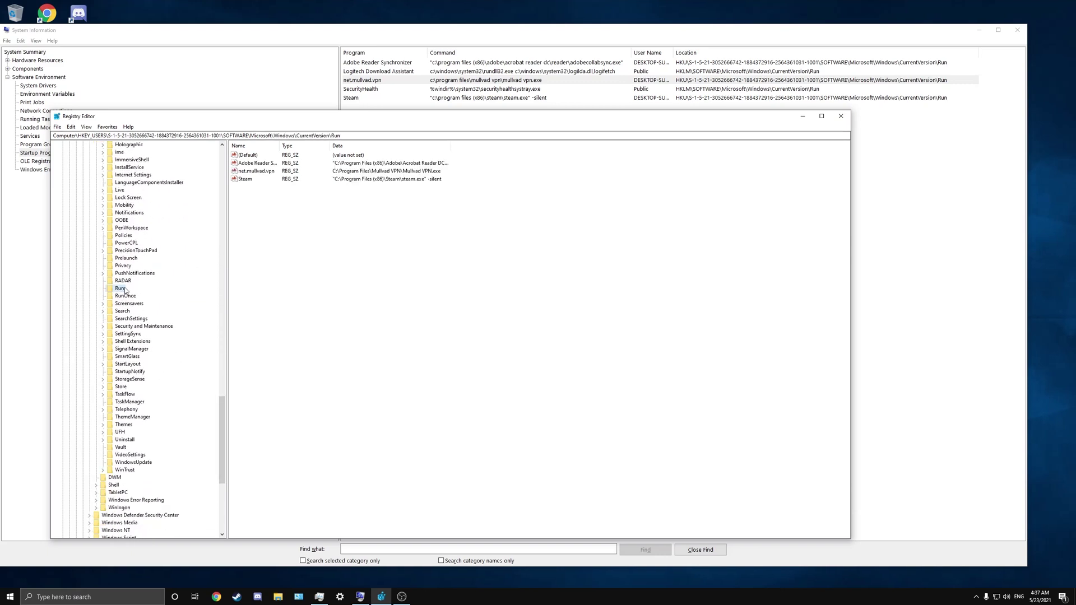
# - Delete the net.mullvad.vpn Run value and close Registry Editor
pyautogui.click(248, 172)
pyautogui.rightClick(248, 174)
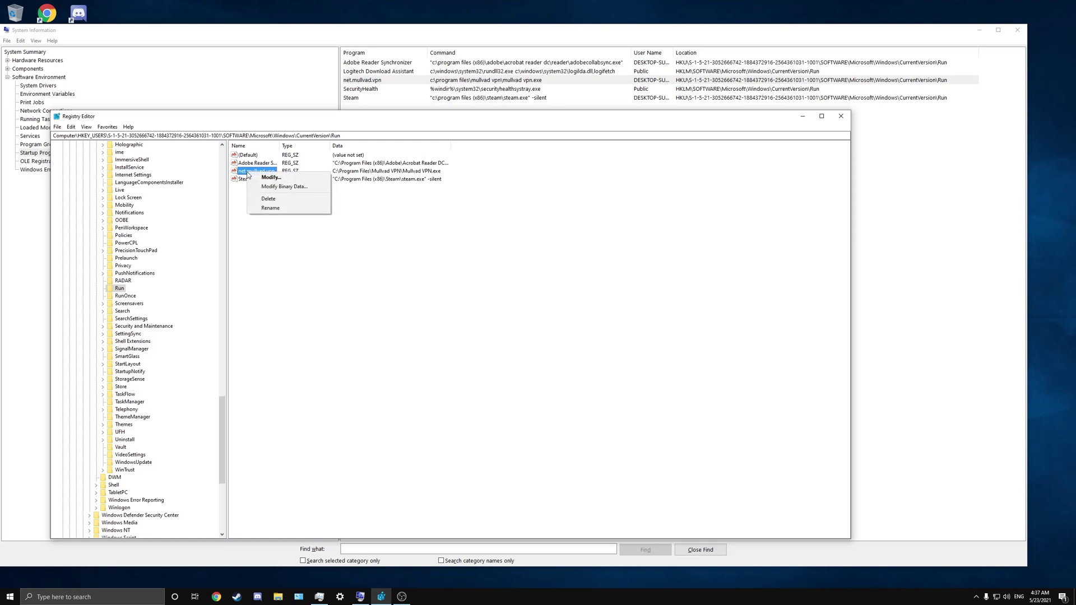
pyautogui.click(266, 199)
pyautogui.click(597, 300)
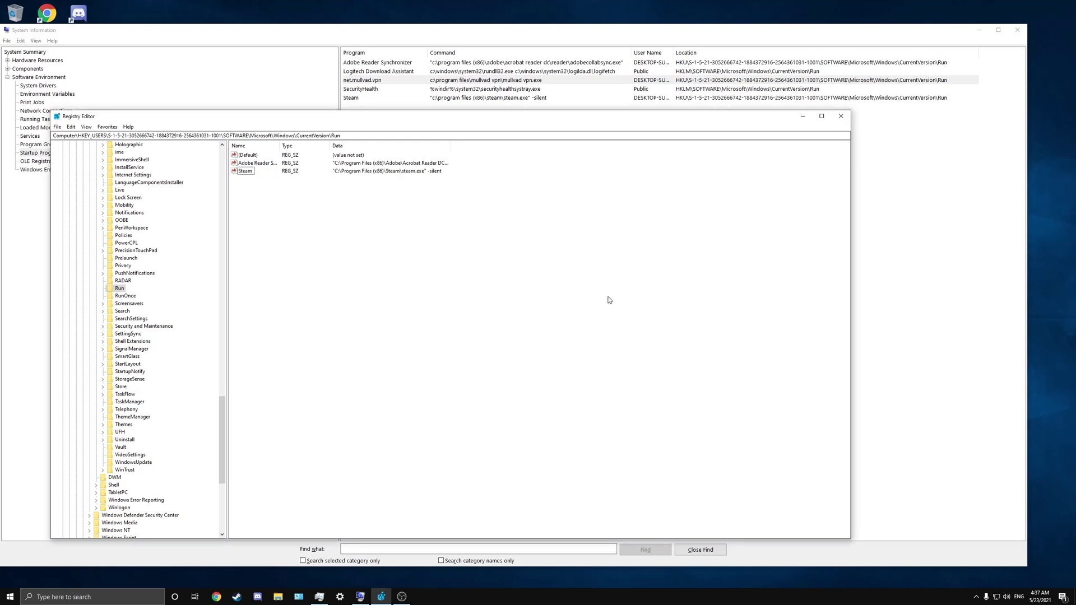
pyautogui.click(841, 116)
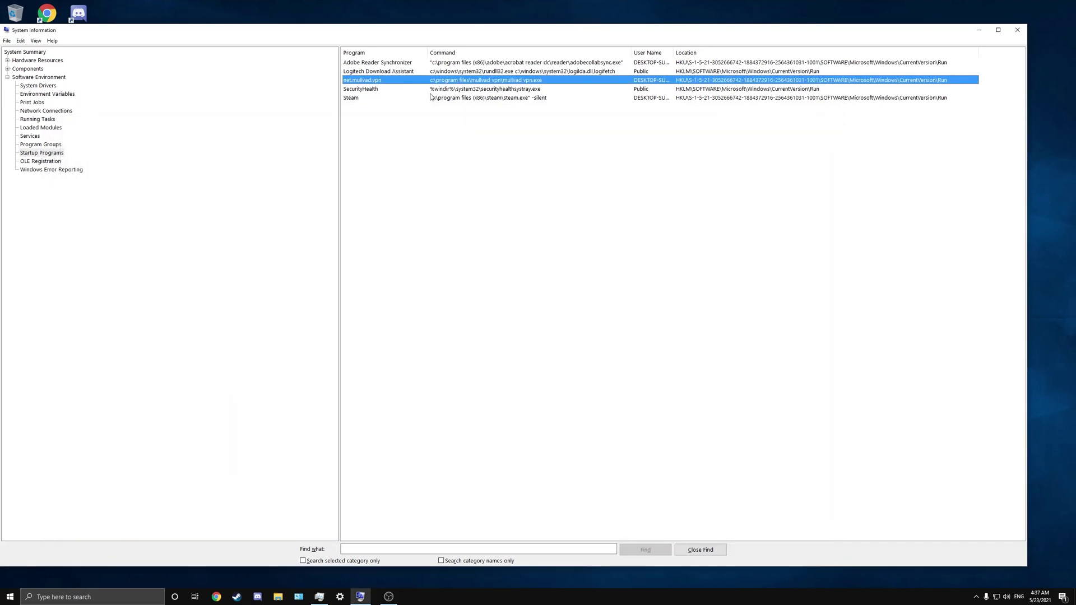
# - Close System Information and relaunch it via a 'system info' search
pyautogui.click(1017, 30)
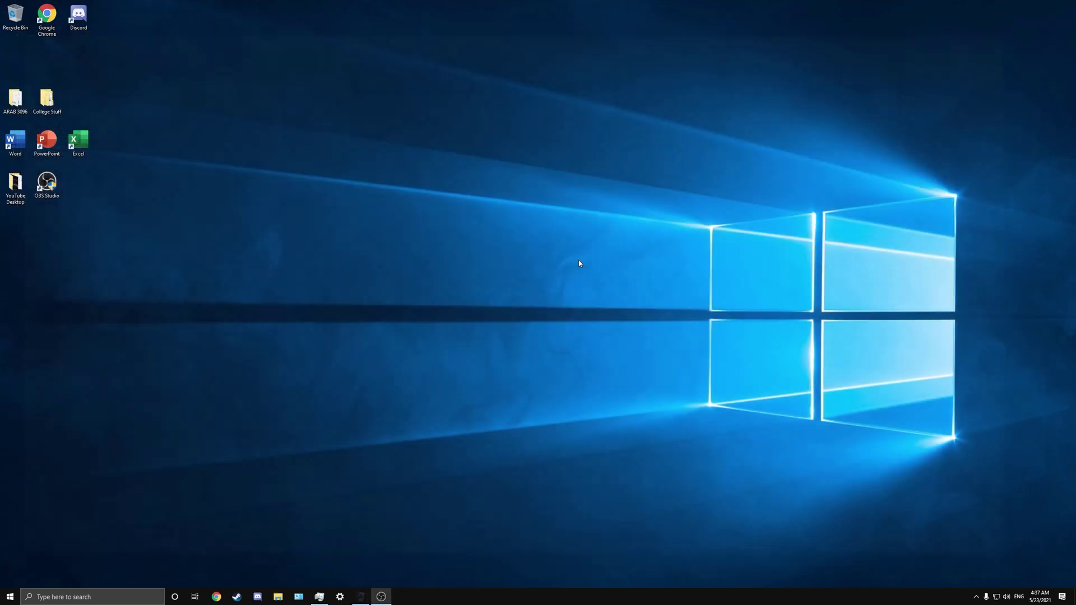
pyautogui.click(112, 592)
pyautogui.write('system info')
pyautogui.press('Return')
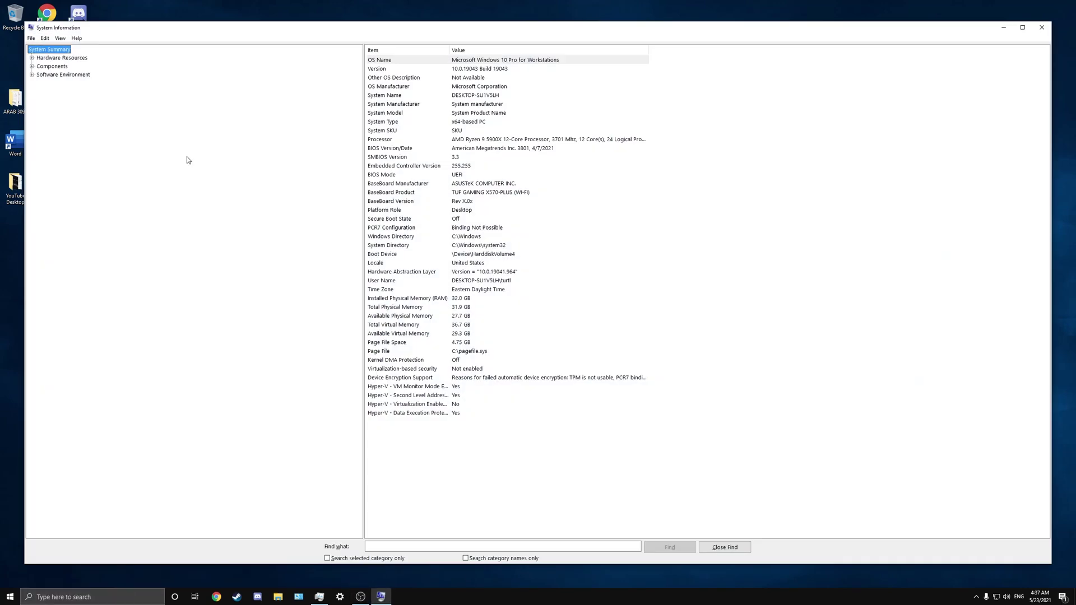
# - Check the Startup Programs list now shows four entries, close it, and restore Task Manager
pyautogui.click(50, 75)
pyautogui.click(32, 74)
pyautogui.click(59, 152)
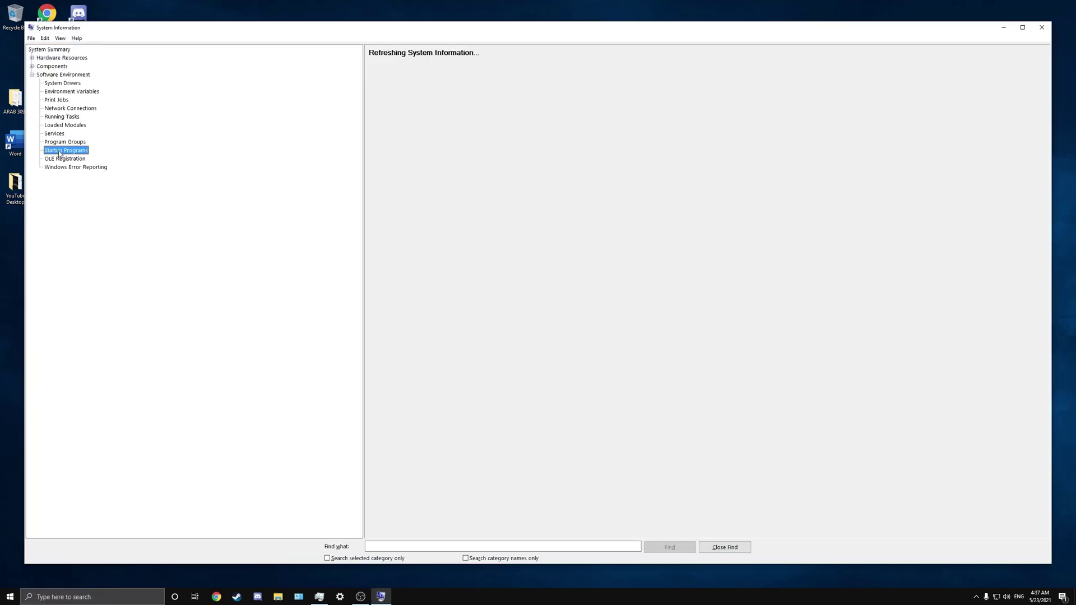
pyautogui.click(1038, 31)
pyautogui.click(320, 597)
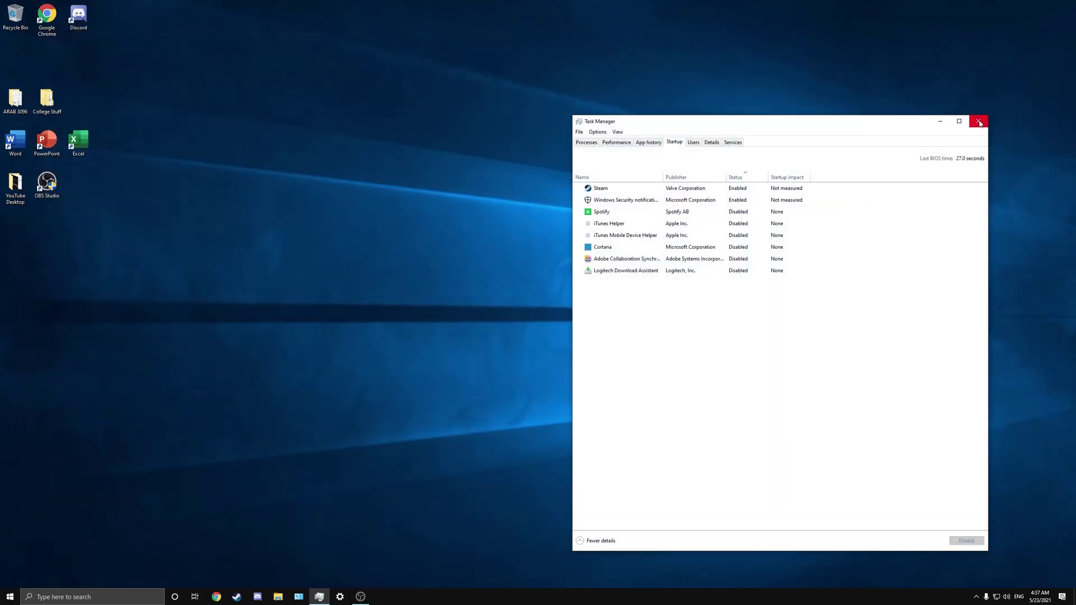